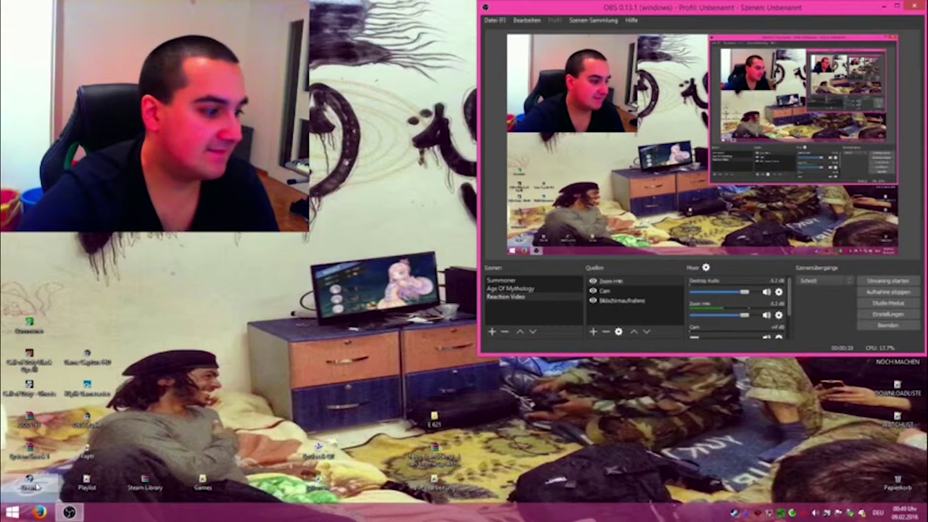
# Bring the Firefox window with the YouTube home page in front of OBS
pyautogui.click(40, 511)
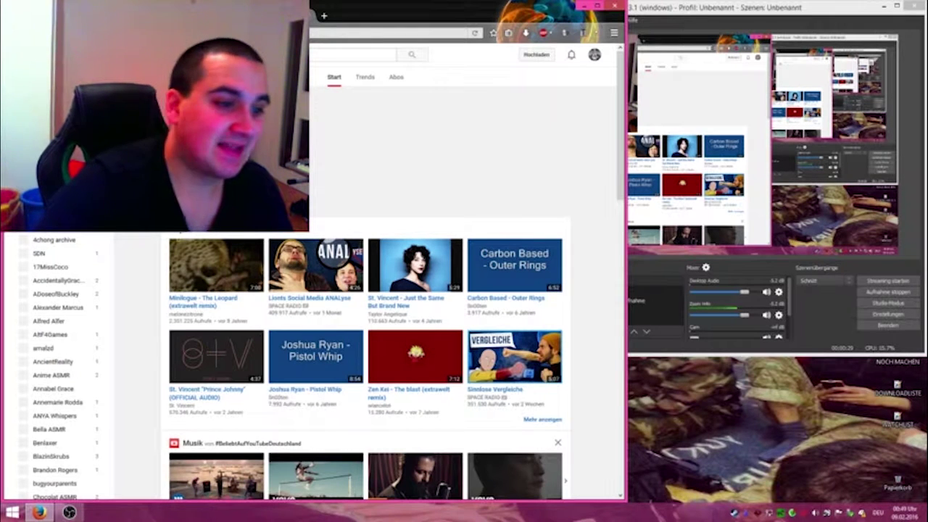
pyautogui.scroll(-3, 435, 290)
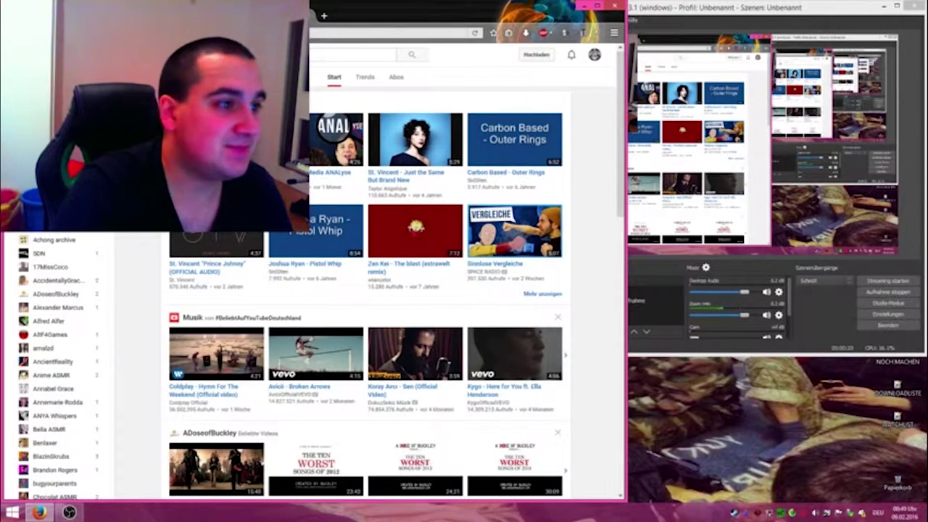
# Search YouTube for reaction videos, then minimise Firefox to reveal the desktop
pyautogui.click(290, 54)
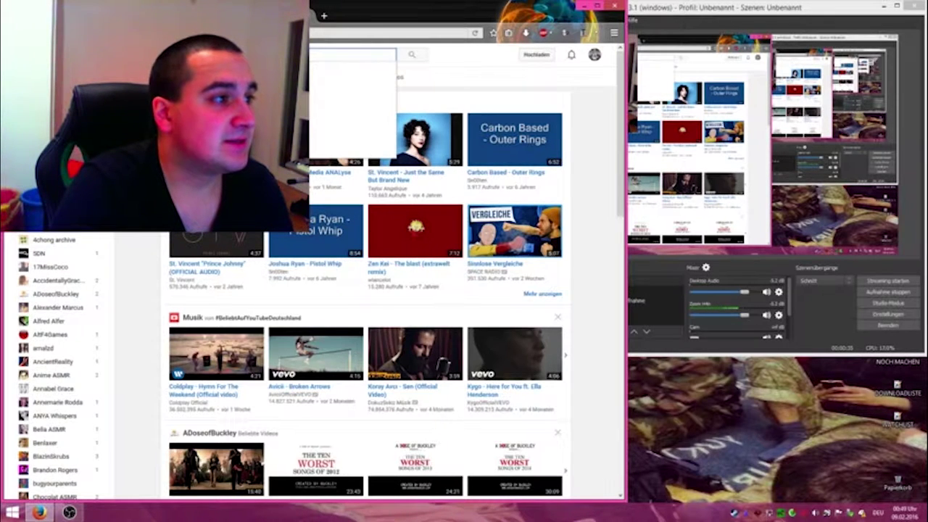
pyautogui.scroll(-2, 362, 290)
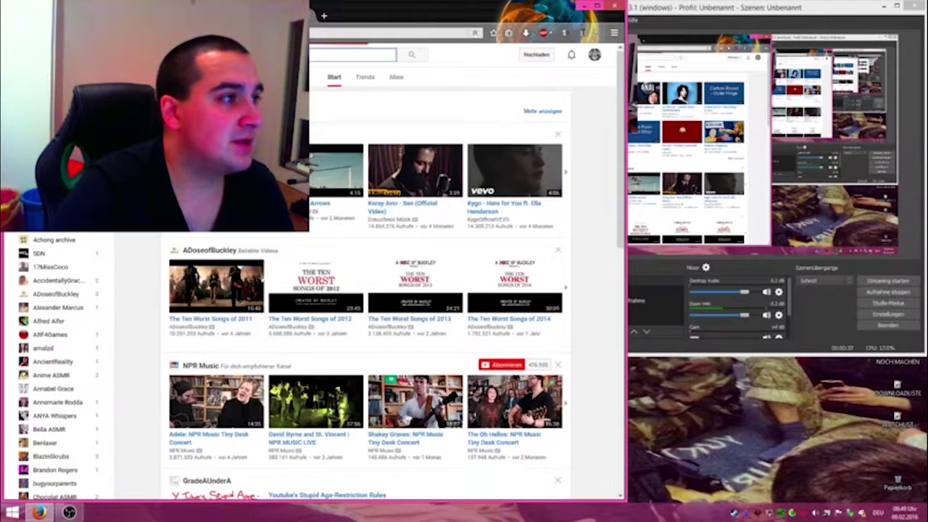
pyautogui.press('Return')
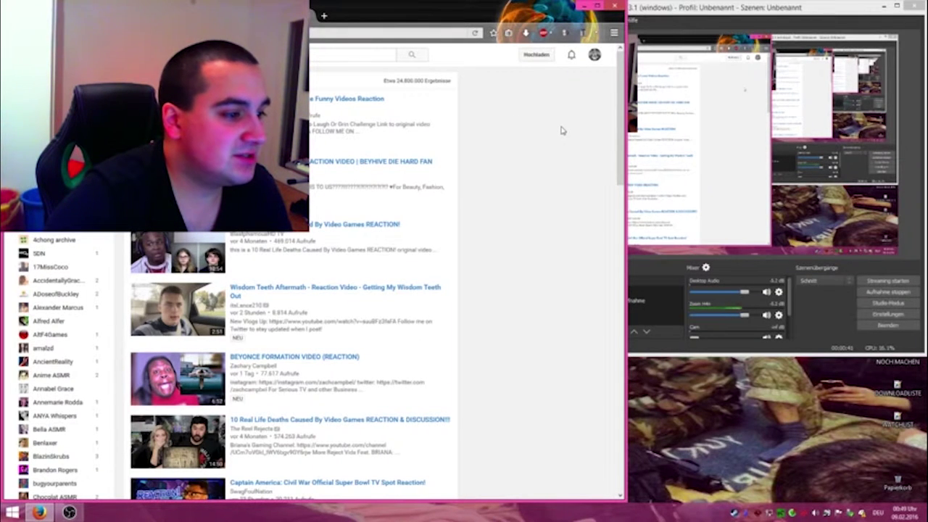
pyautogui.scroll(-2, 561, 130)
pyautogui.scroll(-1, 562, 123)
pyautogui.scroll(-1, 564, 119)
pyautogui.scroll(-1, 565, 111)
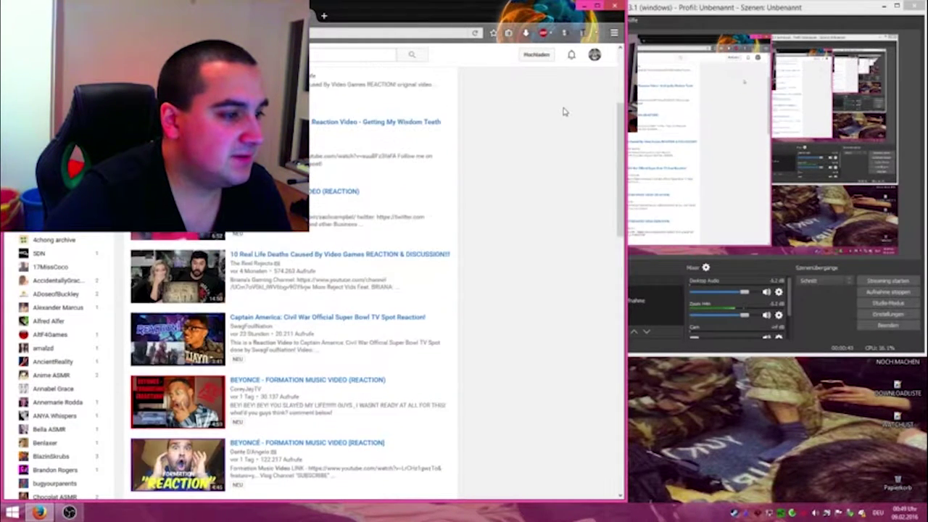
pyautogui.scroll(-1, 565, 112)
pyautogui.scroll(-2, 566, 112)
pyautogui.scroll(-2, 571, 108)
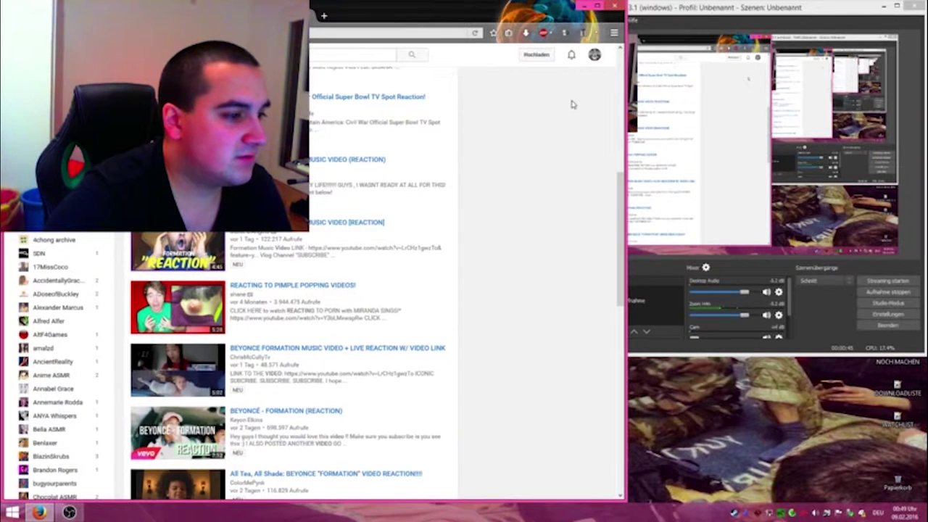
pyautogui.scroll(-1, 571, 104)
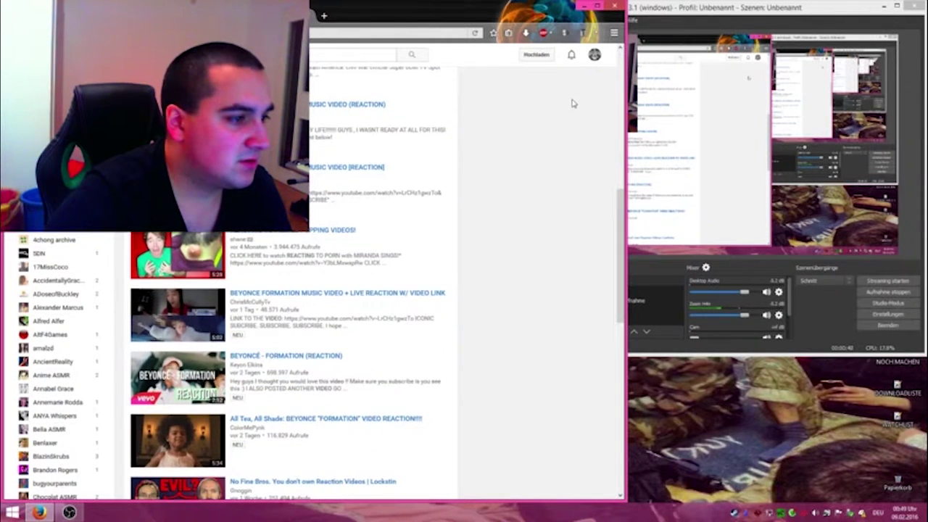
pyautogui.scroll(-1, 573, 101)
pyautogui.scroll(-1, 577, 98)
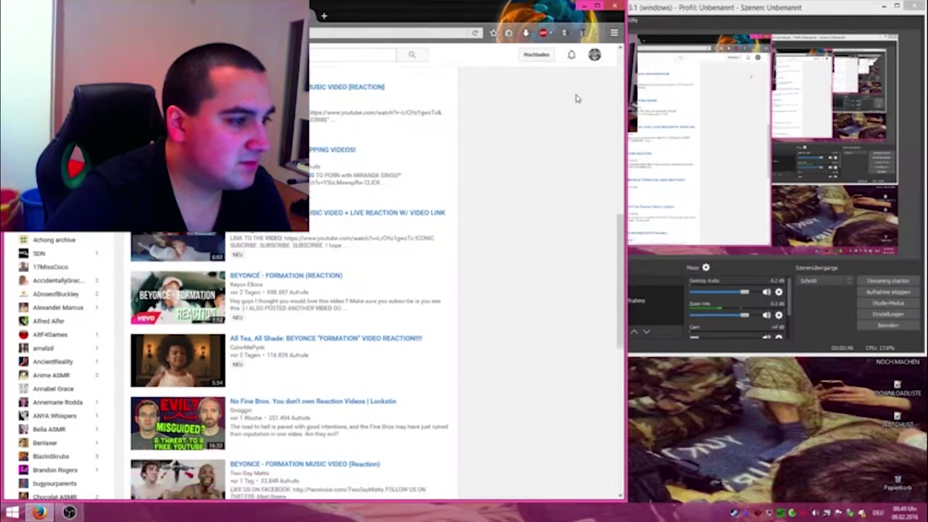
pyautogui.scroll(-1, 577, 98)
pyautogui.scroll(-1, 577, 97)
pyautogui.scroll(-1, 578, 97)
pyautogui.scroll(-4, 577, 97)
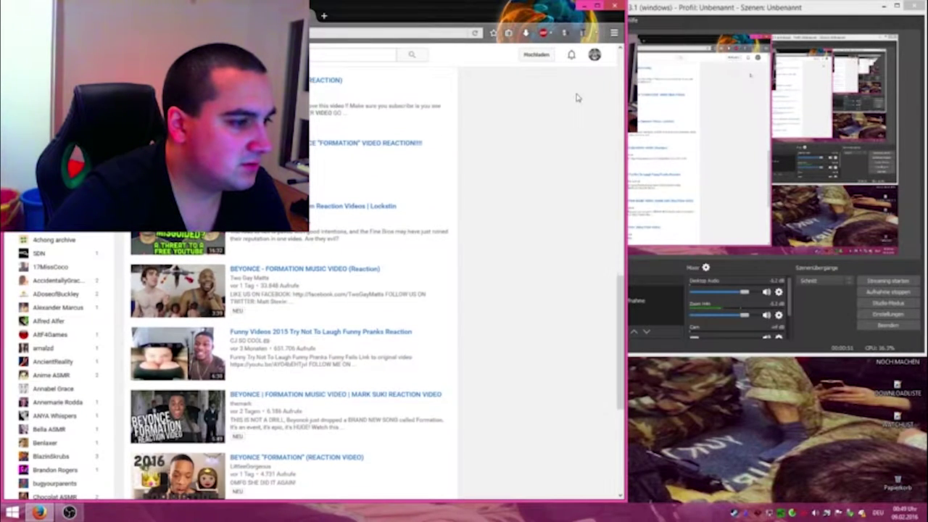
pyautogui.scroll(-4, 578, 97)
pyautogui.scroll(-2, 578, 97)
pyautogui.scroll(-2, 578, 97)
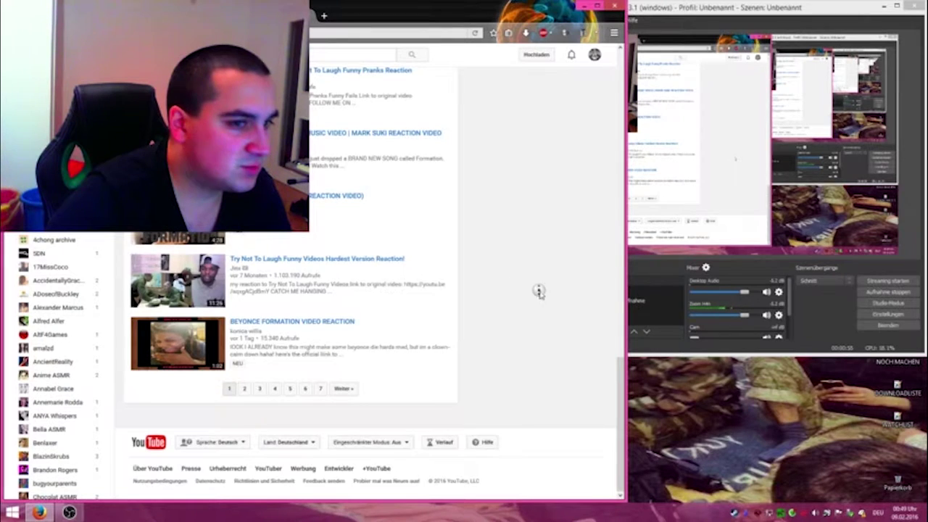
pyautogui.scroll(15, 538, 291)
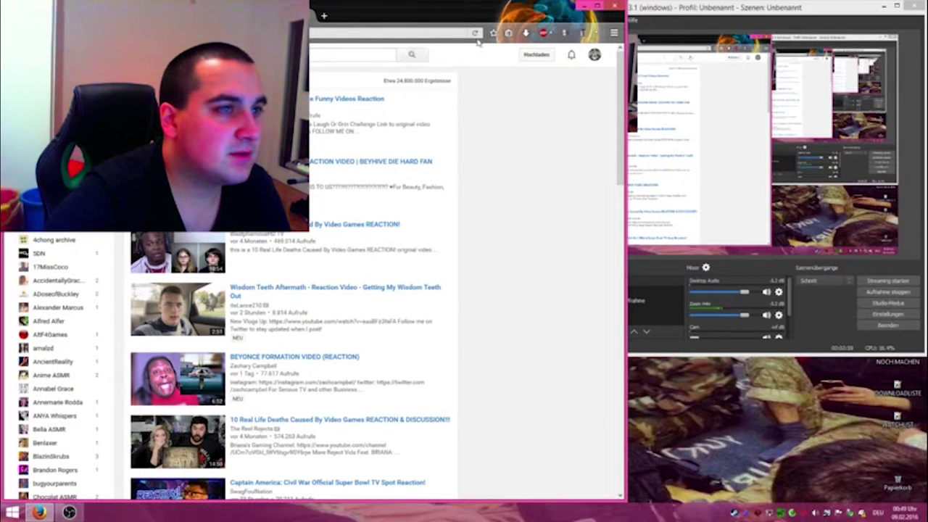
pyautogui.click(584, 5)
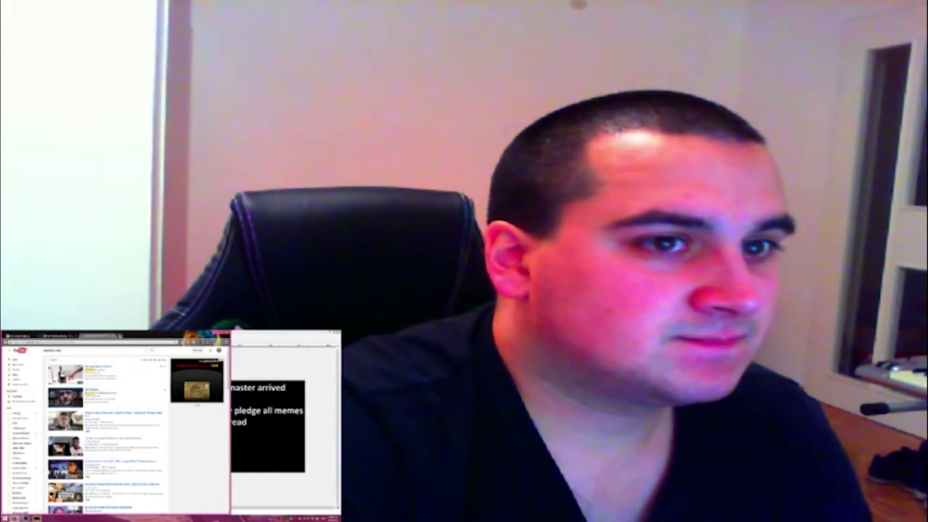
# Export the stick-figure meme from GIMP, confirming the file name to reach export options
pyautogui.hotkey('ctrl', 't')
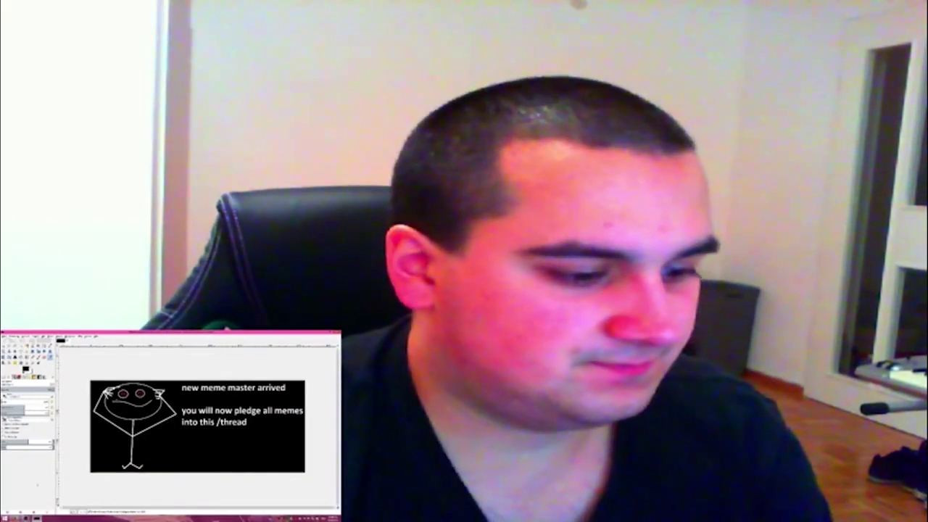
pyautogui.hotkey('ctrl', 'shift', 'e')
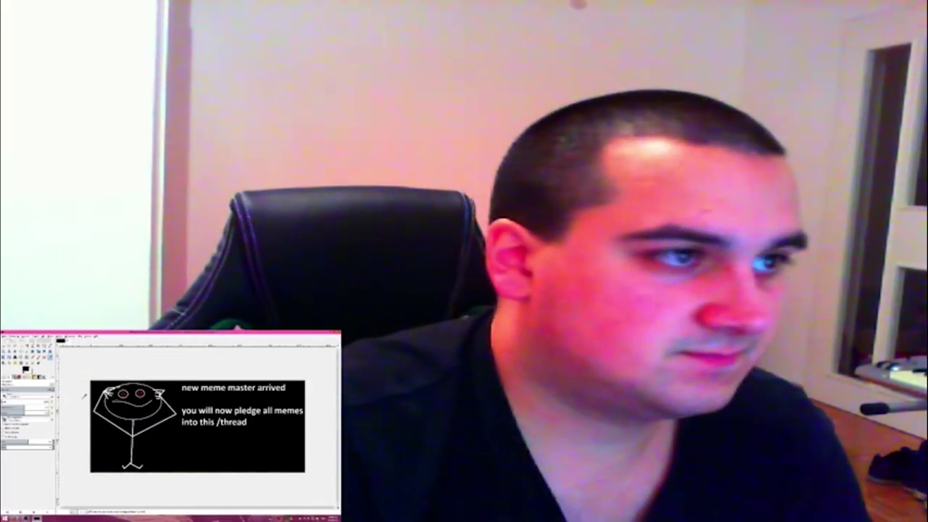
pyautogui.hotkey('ctrl', 'shift', 'e')
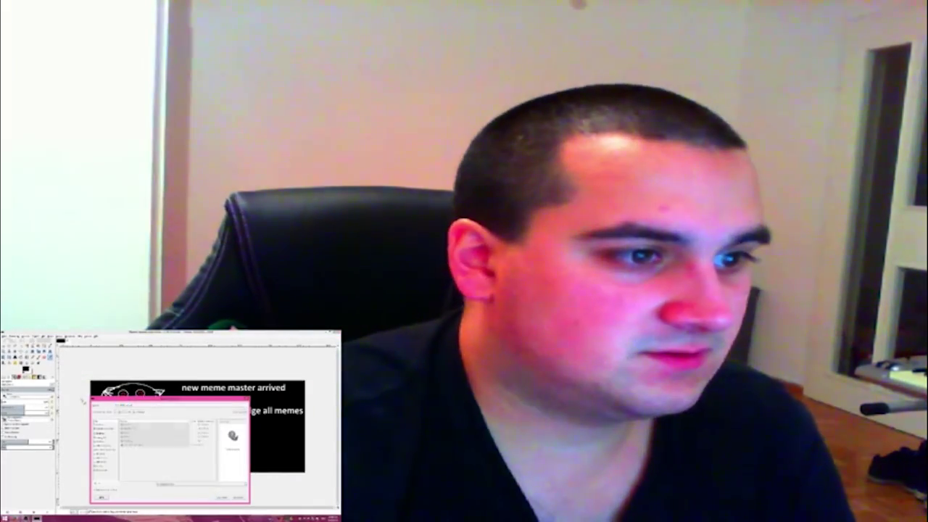
pyautogui.press('Return')
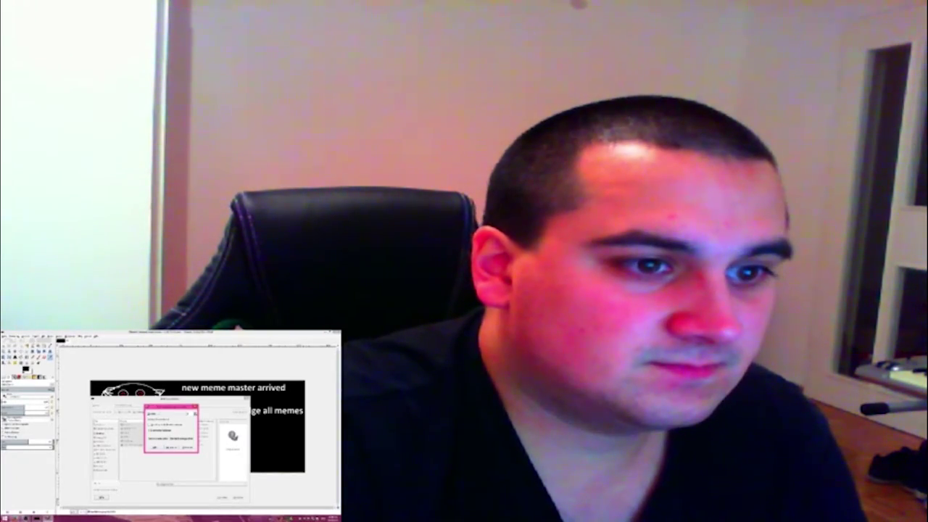
pyautogui.press('Return')
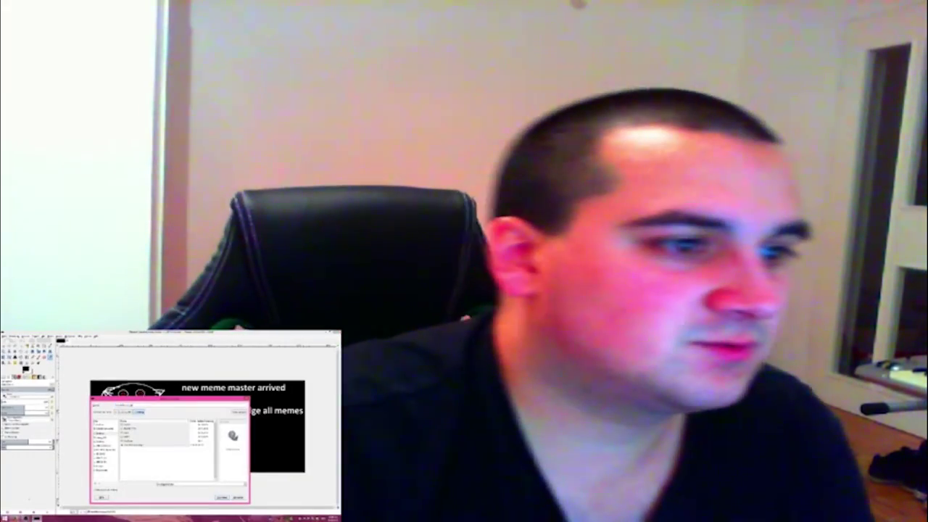
pyautogui.press('Return')
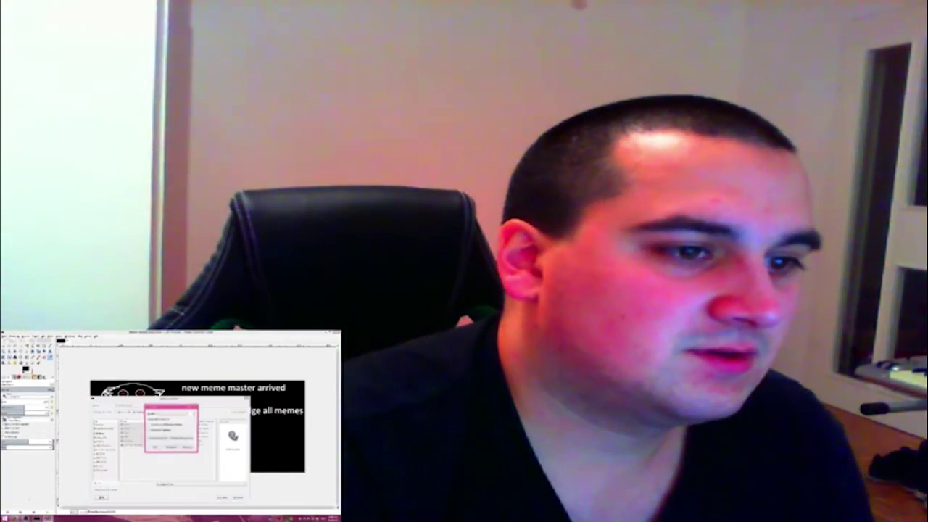